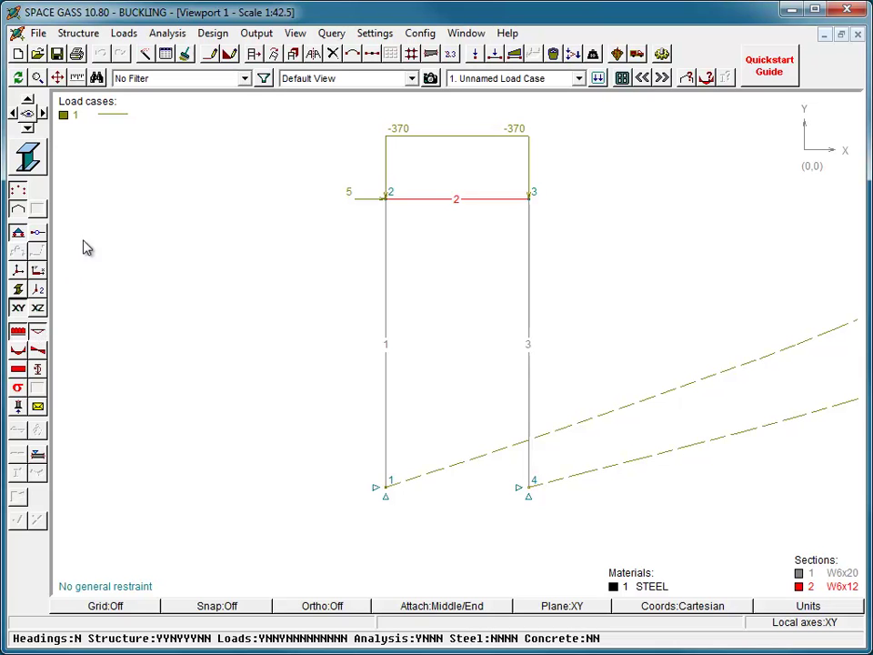
# Step: Run a buckling analysis of the portal frame for one mode with linear axial force distribution and the default limits
pyautogui.click(167, 35)
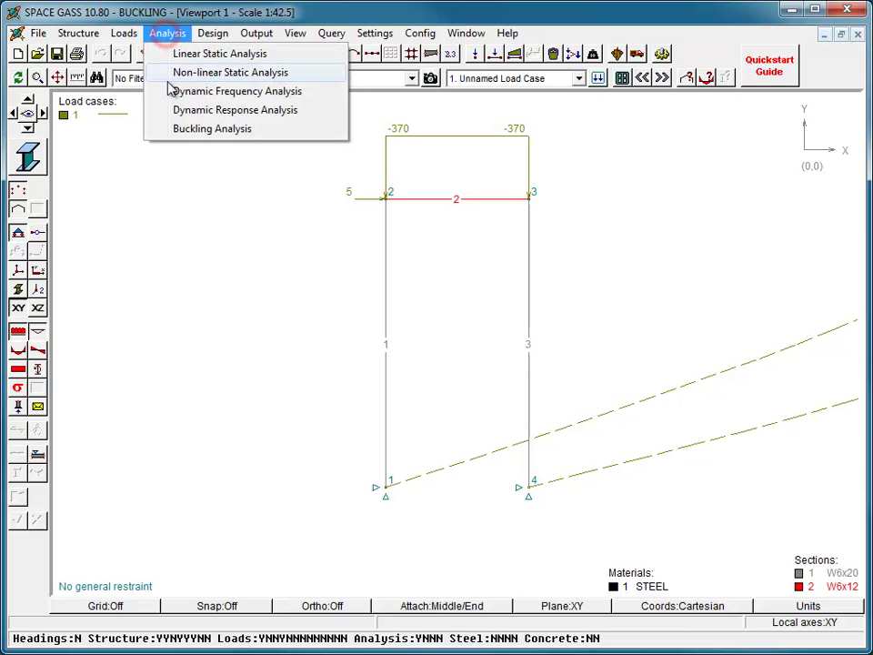
pyautogui.click(177, 129)
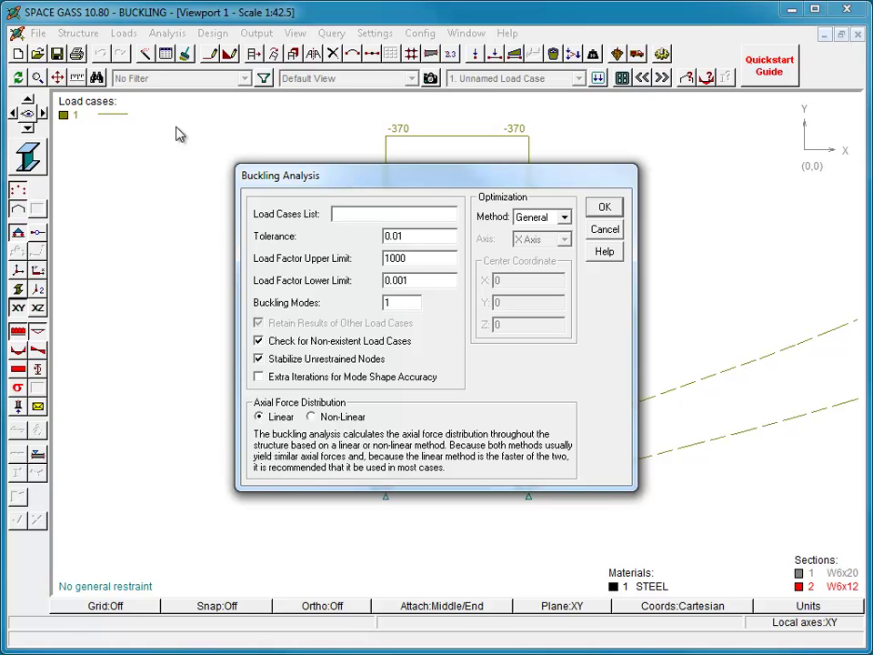
pyautogui.click(607, 205)
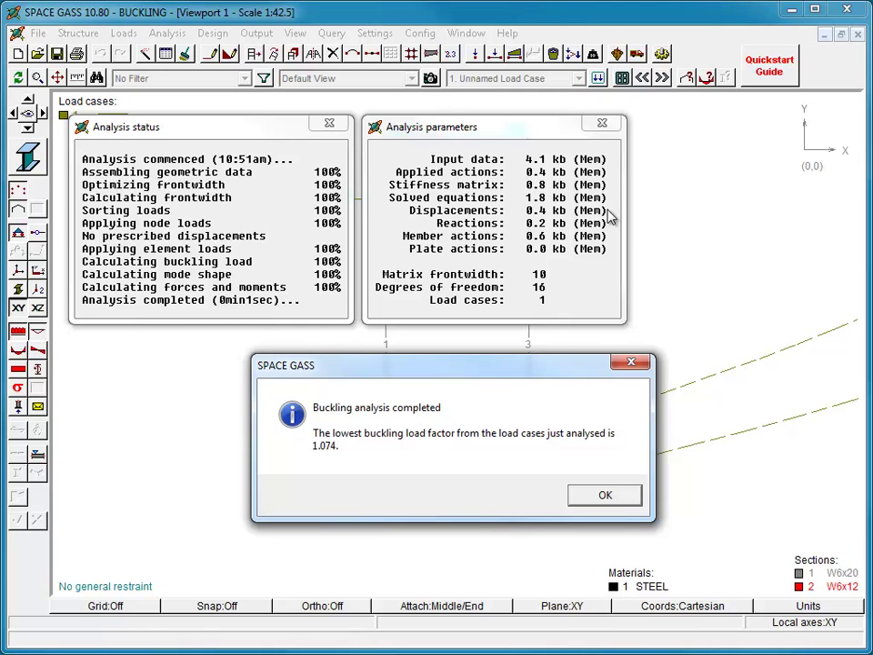
pyautogui.click(610, 501)
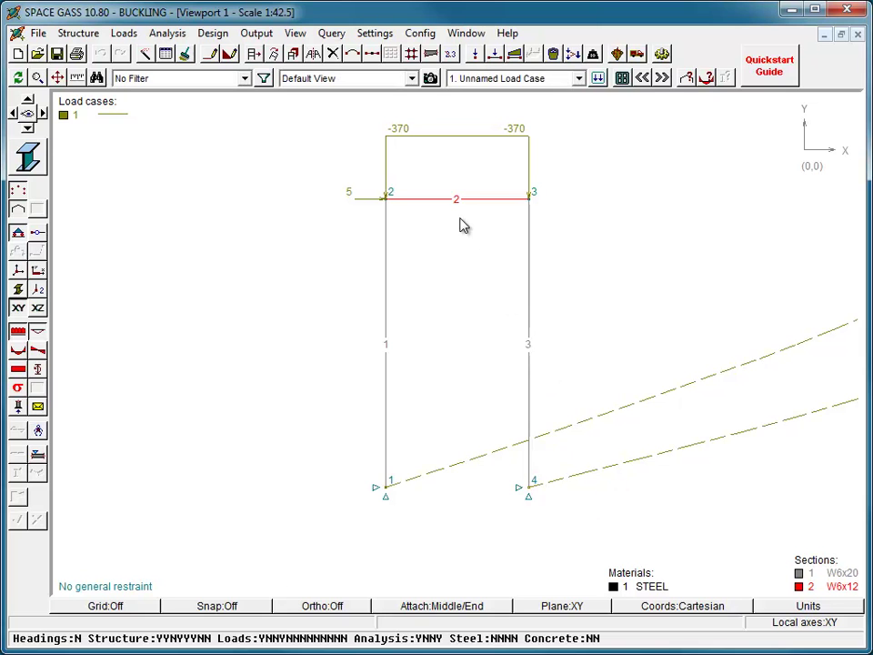
# Step: Set the start and finish Y distributed forces on member 2 to -420 kN/m in load case 1
pyautogui.click(460, 206)
pyautogui.rightClick(455, 201)
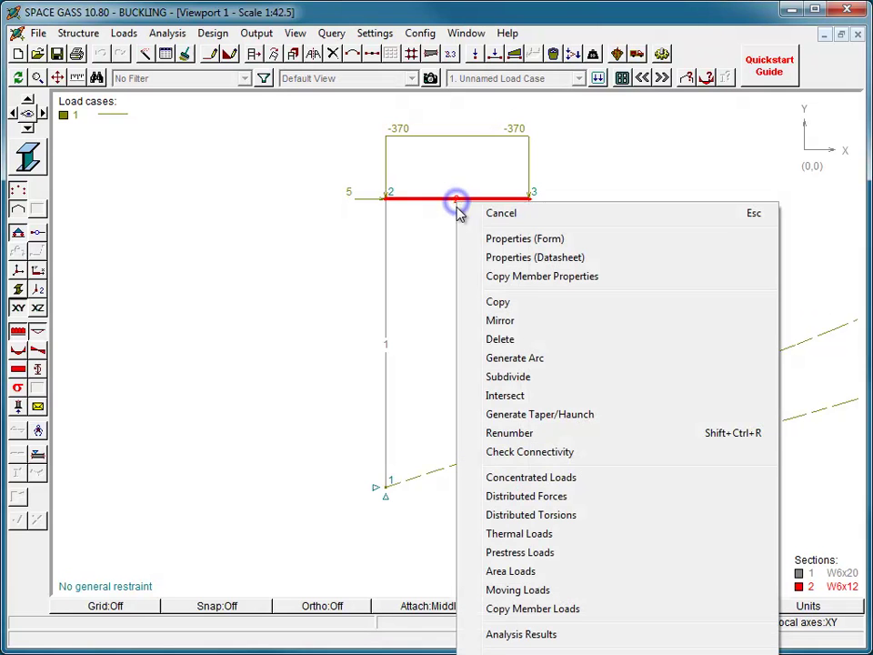
pyautogui.click(512, 497)
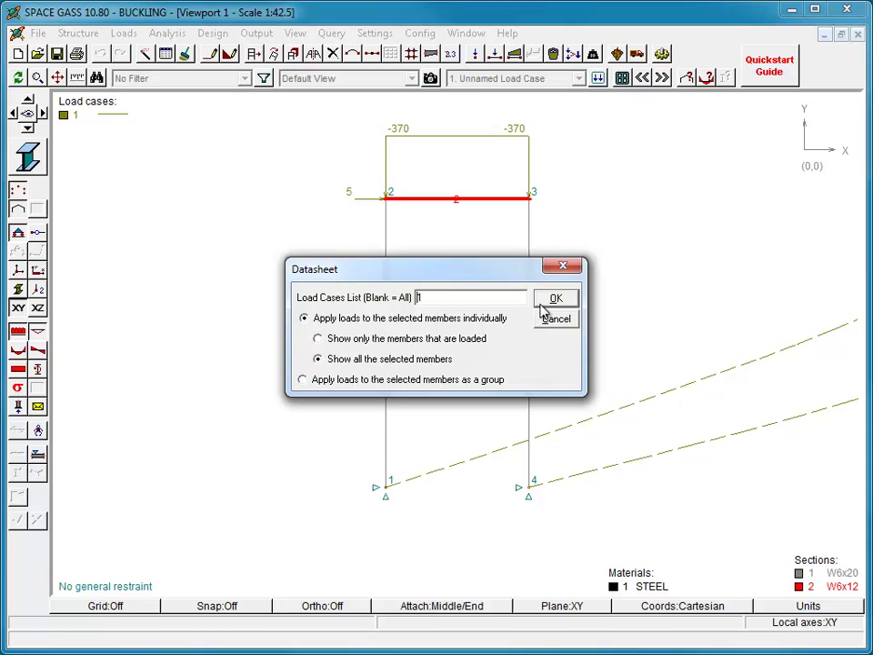
pyautogui.click(551, 299)
pyautogui.click(506, 284)
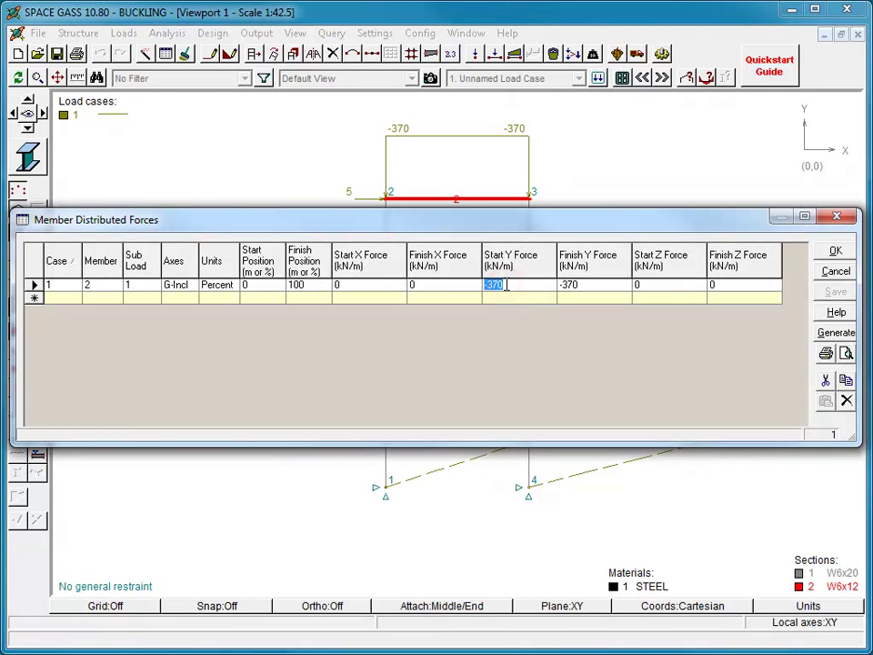
pyautogui.write('-420')
pyautogui.press('Tab')
pyautogui.write('-')
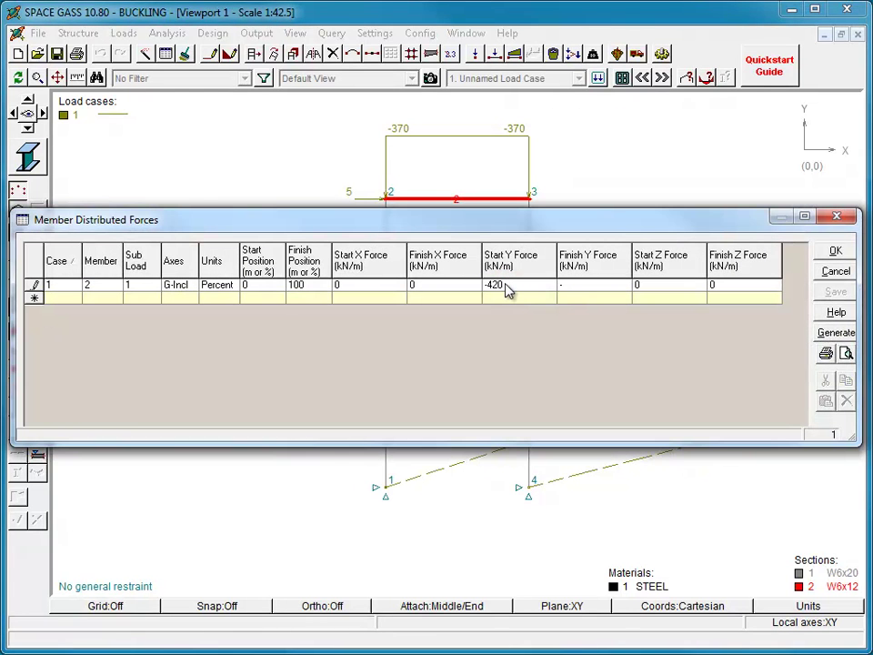
pyautogui.write('420')
pyautogui.click(830, 256)
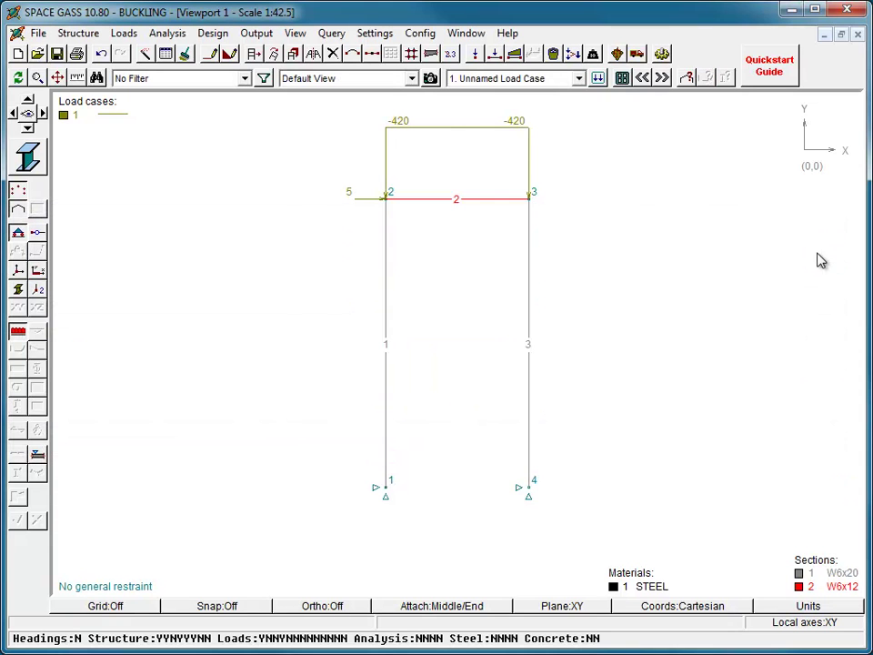
# Step: Rerun the buckling analysis with the default settings and display the frame's buckling mode shape
pyautogui.click(156, 33)
pyautogui.click(155, 131)
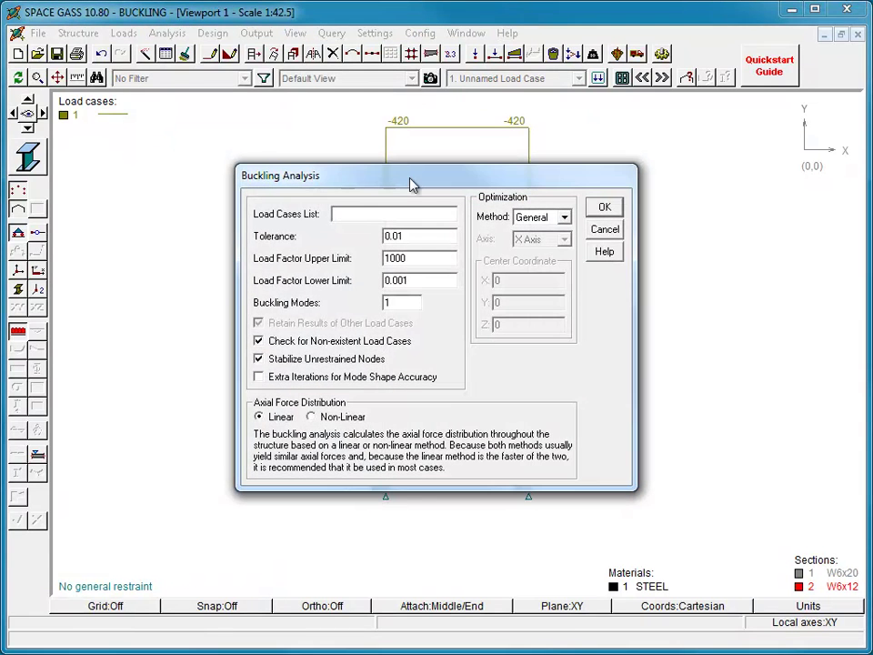
pyautogui.click(604, 207)
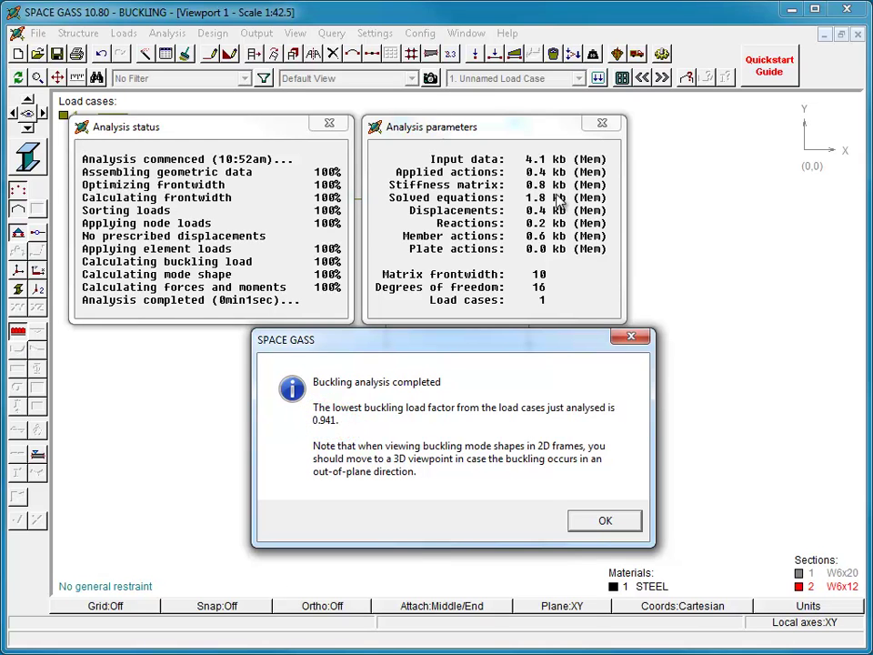
pyautogui.click(586, 521)
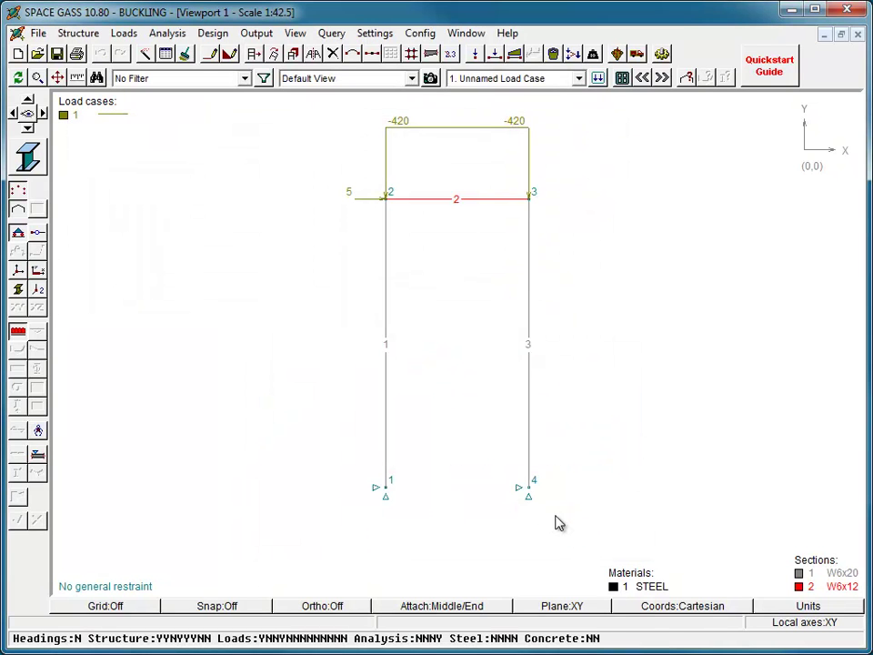
pyautogui.click(37, 432)
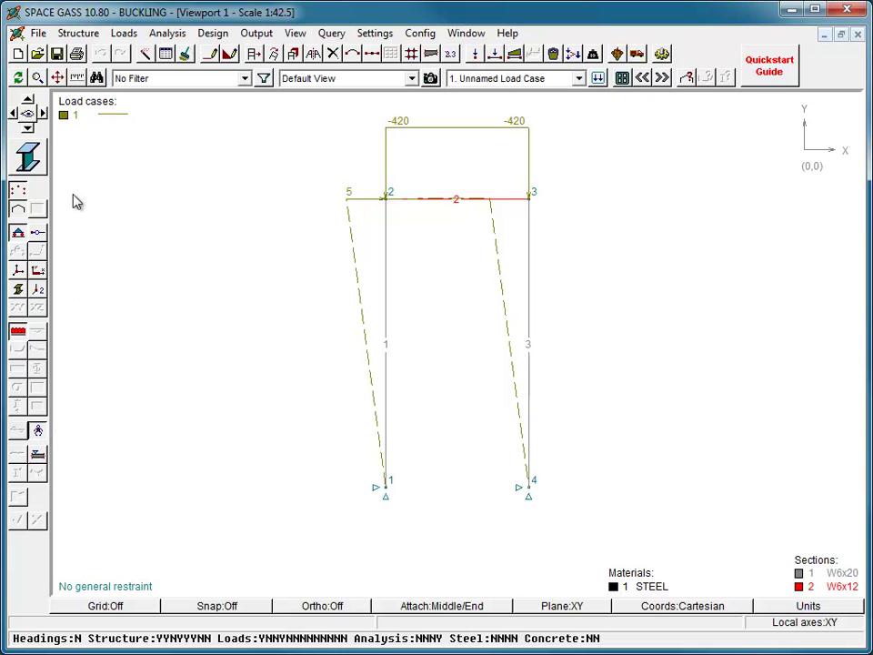
# Step: View the text report of buckling load factors and buckling effective lengths without filters, and close it after reading
pyautogui.click(77, 55)
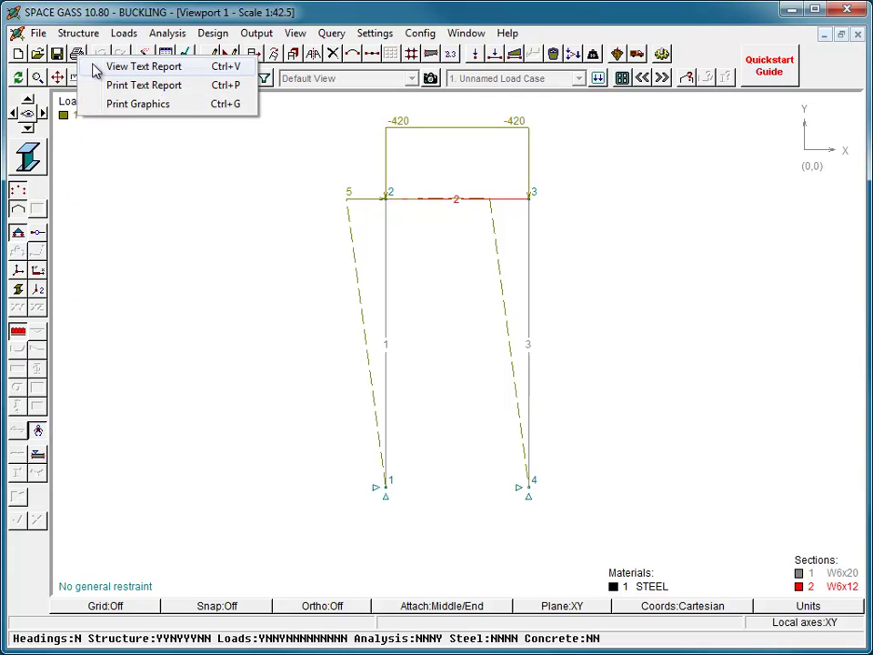
pyautogui.click(90, 65)
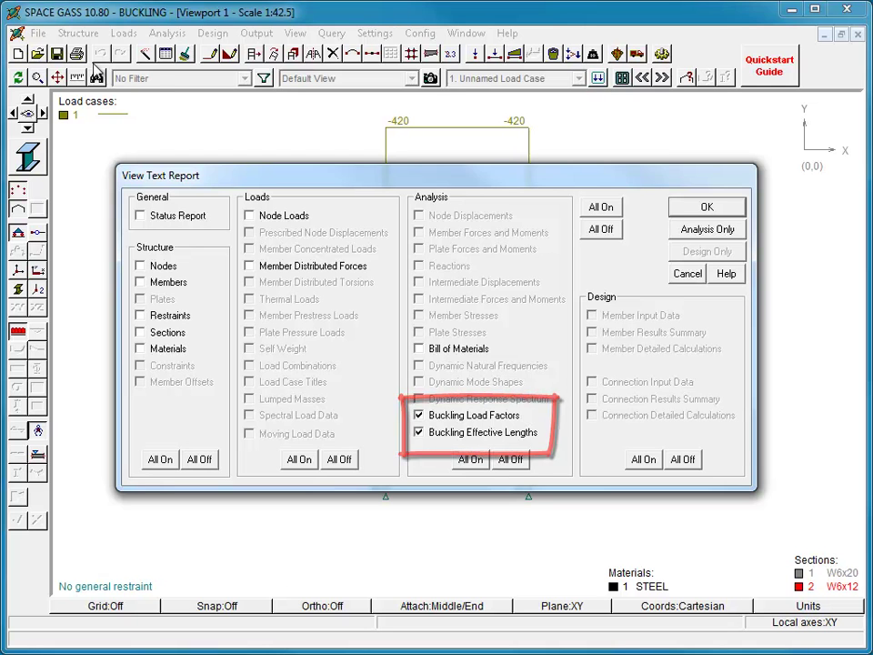
pyautogui.click(705, 211)
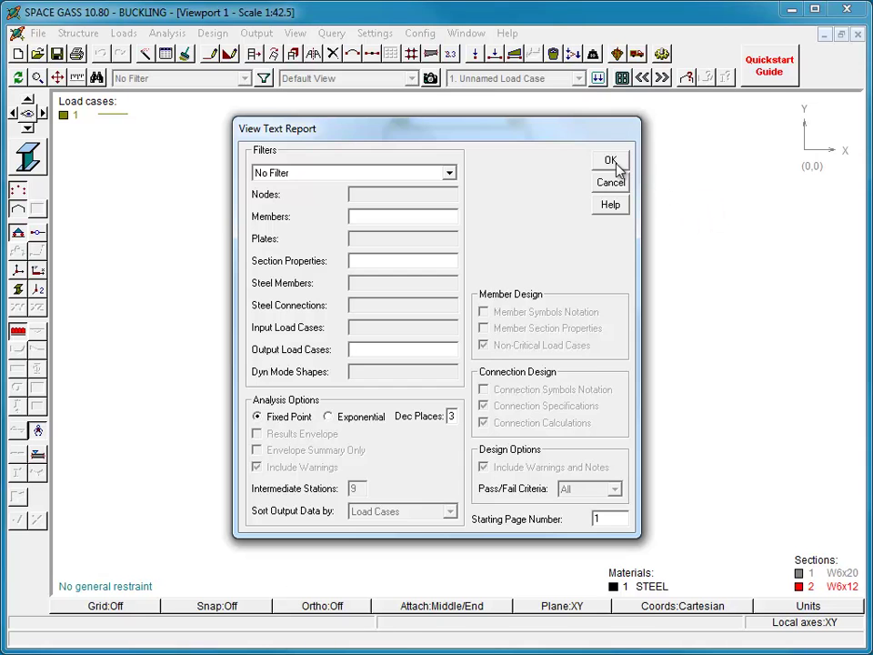
pyautogui.click(612, 163)
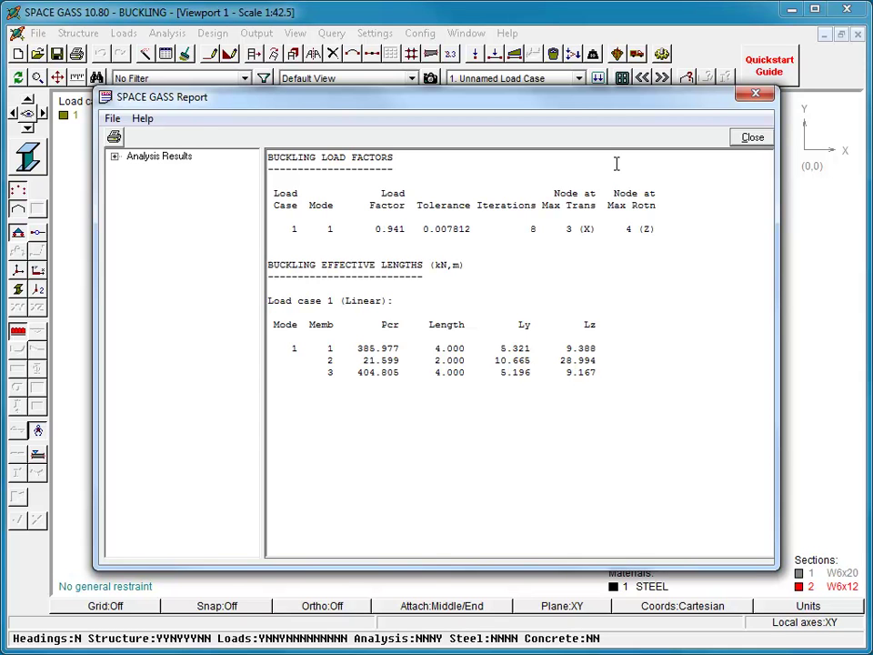
pyautogui.click(751, 140)
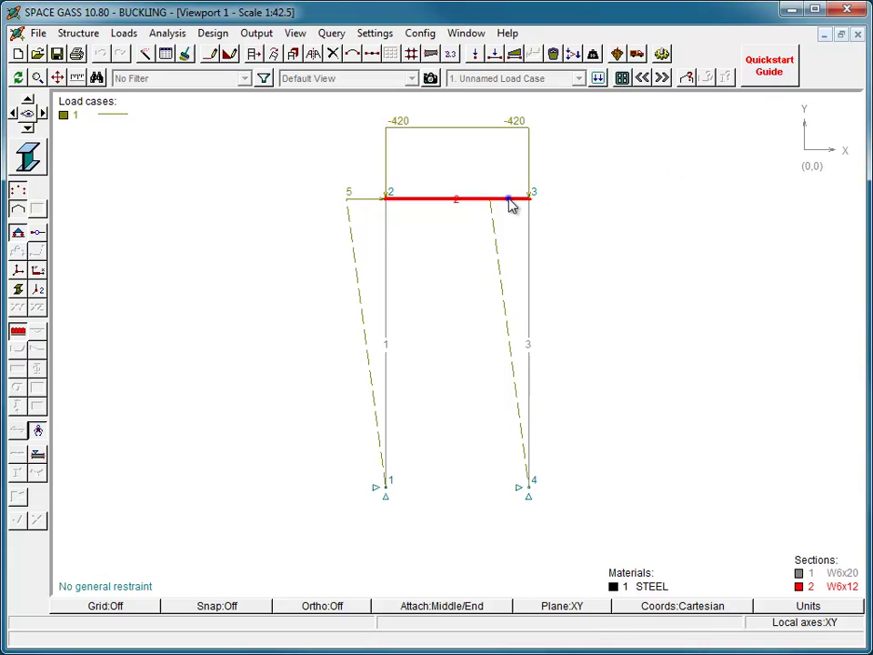
# Step: Set the start and finish Y distributed forces on member 2 to -100 kN/m in load case 1
pyautogui.rightClick(511, 206)
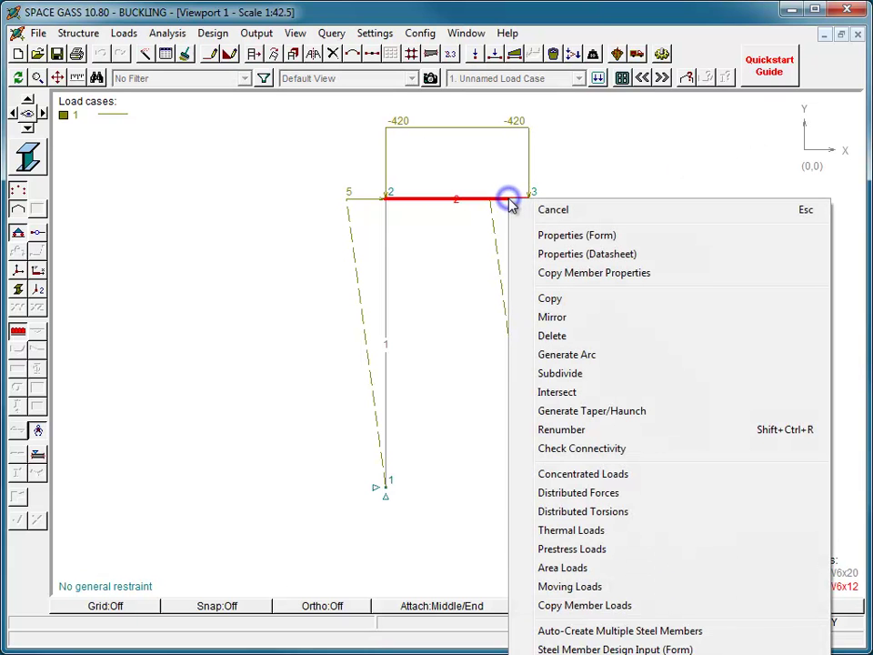
pyautogui.click(555, 495)
pyautogui.click(563, 302)
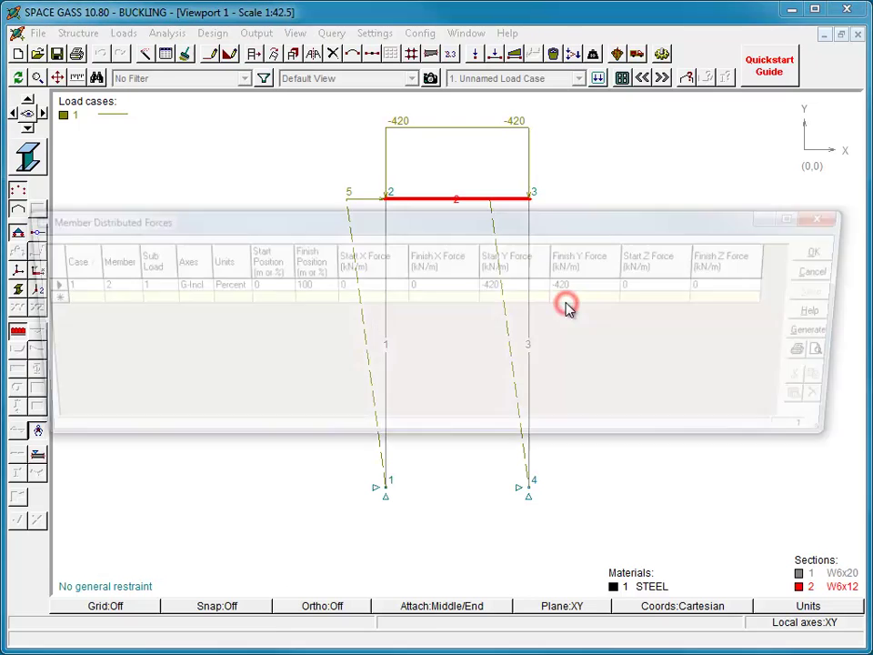
pyautogui.click(524, 289)
pyautogui.write('-1')
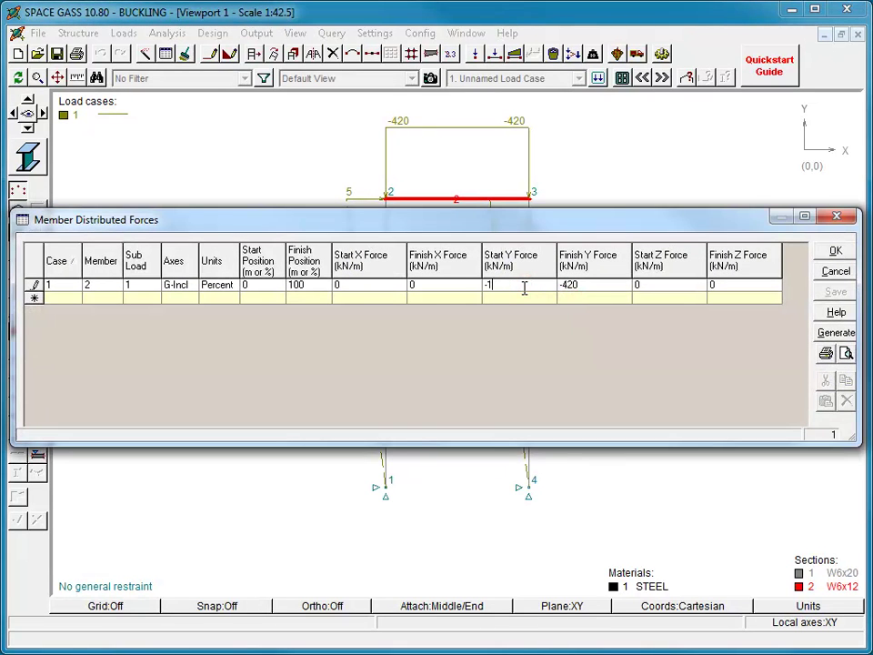
pyautogui.write('00')
pyautogui.press('Tab')
pyautogui.write('-100')
pyautogui.click(829, 253)
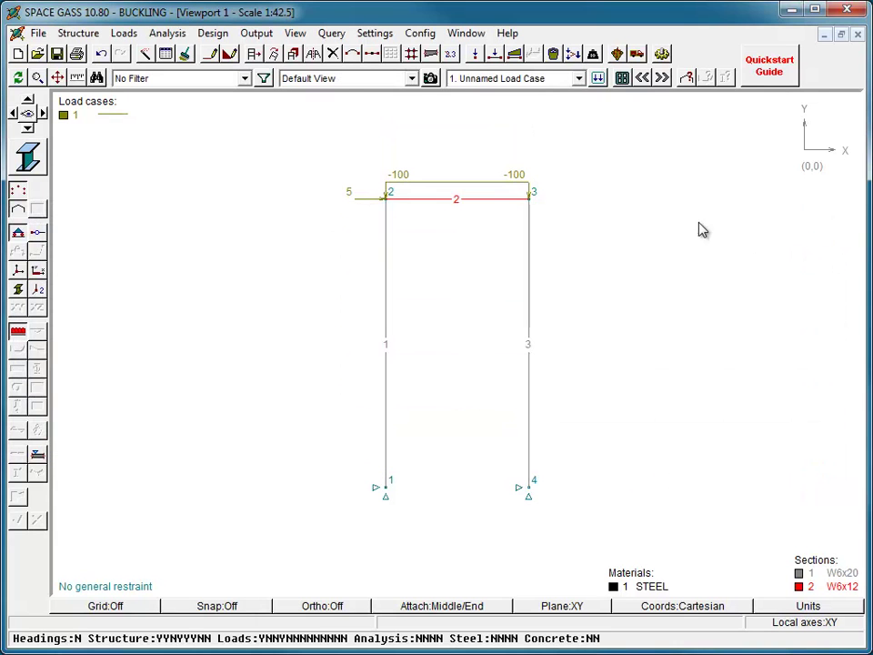
# Step: Run the buckling analysis for the -100 kN/m beam load, keeping the default settings
pyautogui.click(166, 38)
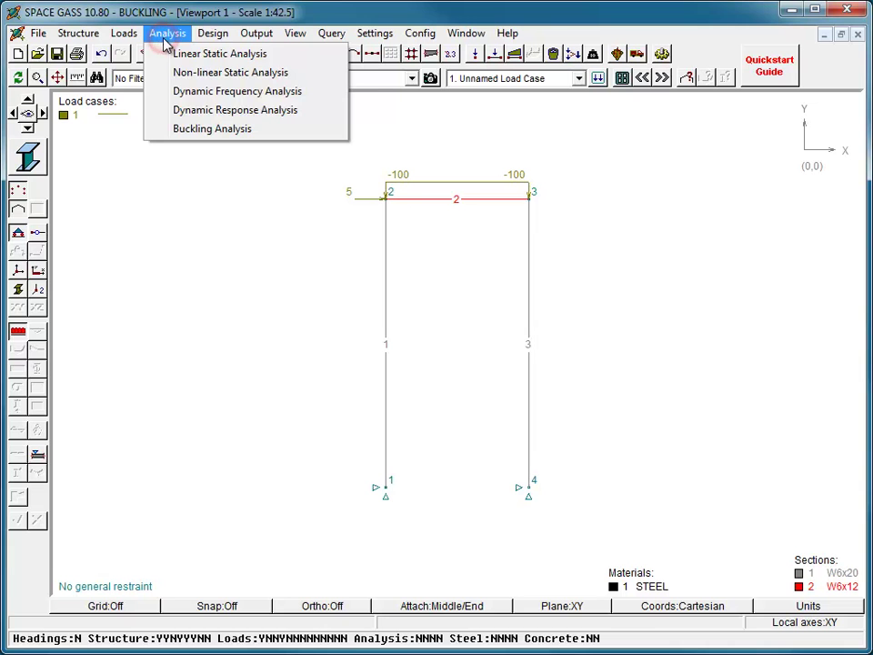
pyautogui.click(171, 128)
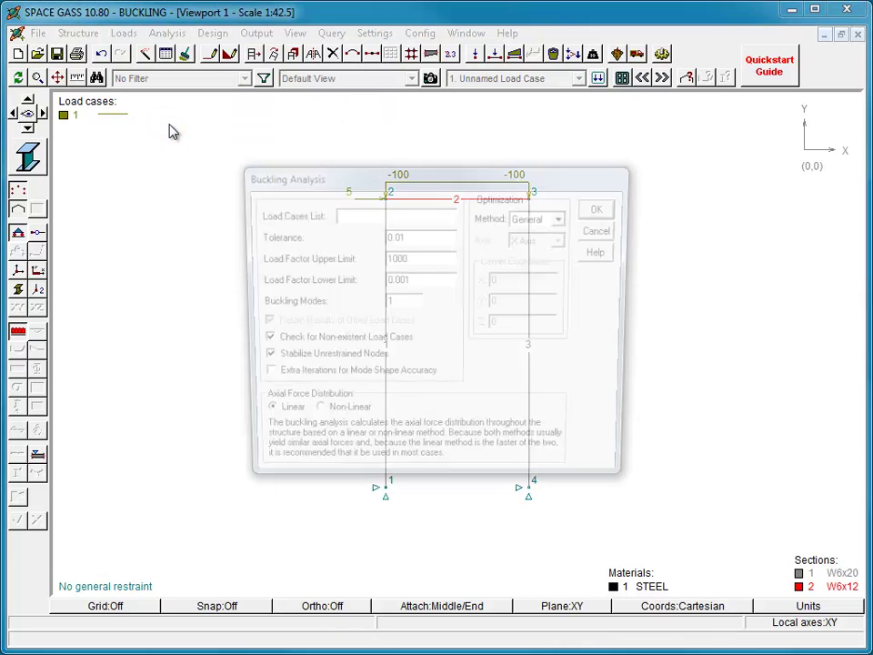
pyautogui.click(599, 211)
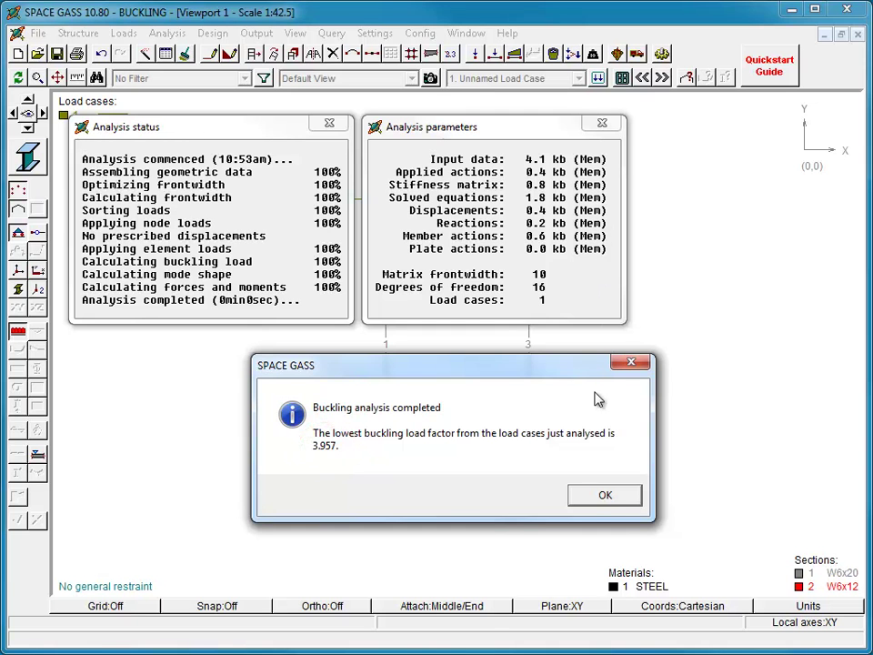
pyautogui.click(591, 496)
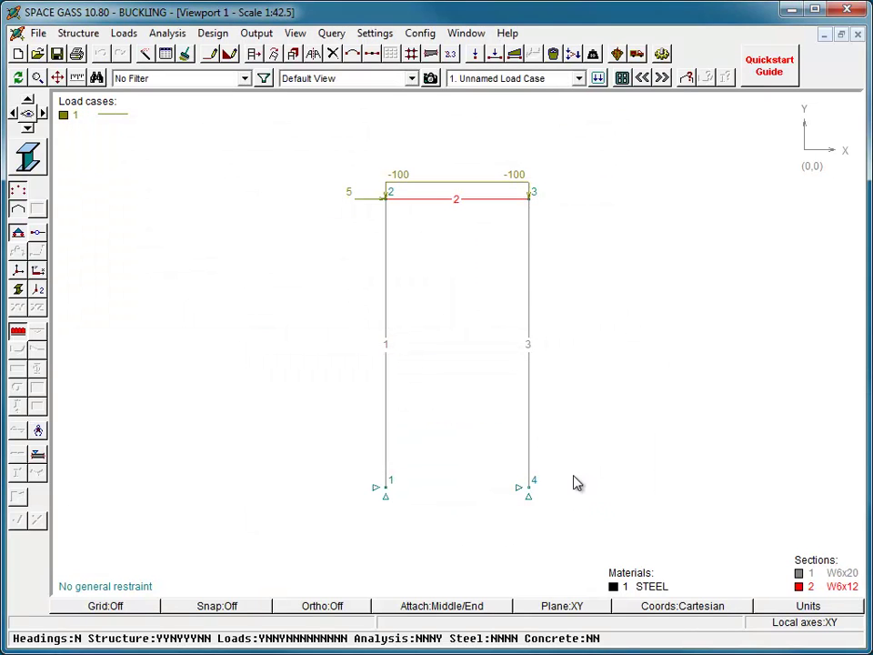
# Step: Remove all restraints from node 2 so that its restraint code is NONE
pyautogui.doubleClick(386, 196)
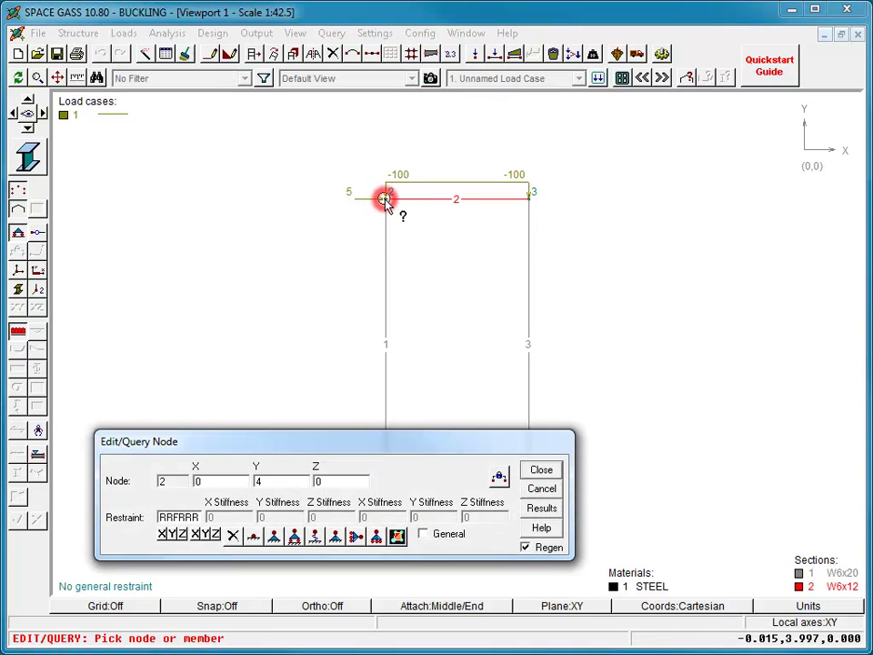
pyautogui.click(233, 536)
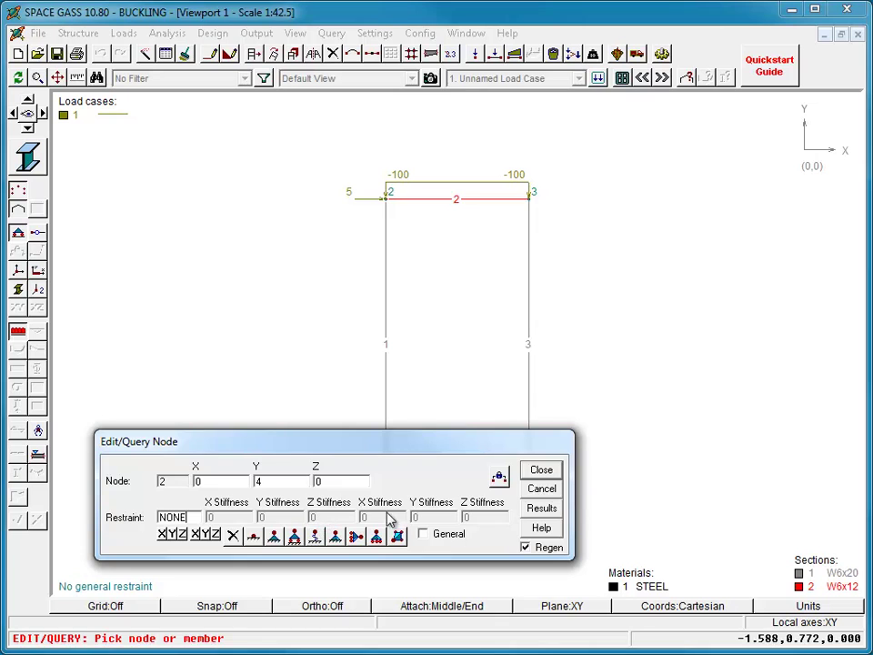
pyautogui.click(531, 474)
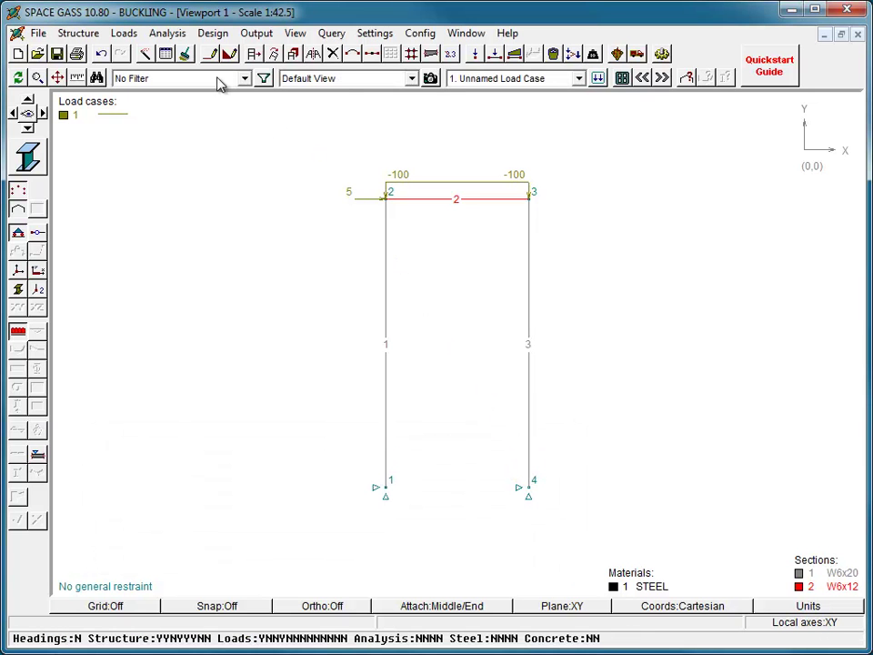
# Step: Rerun the buckling analysis with node 2 unrestrained and display the buckling mode shape
pyautogui.click(168, 34)
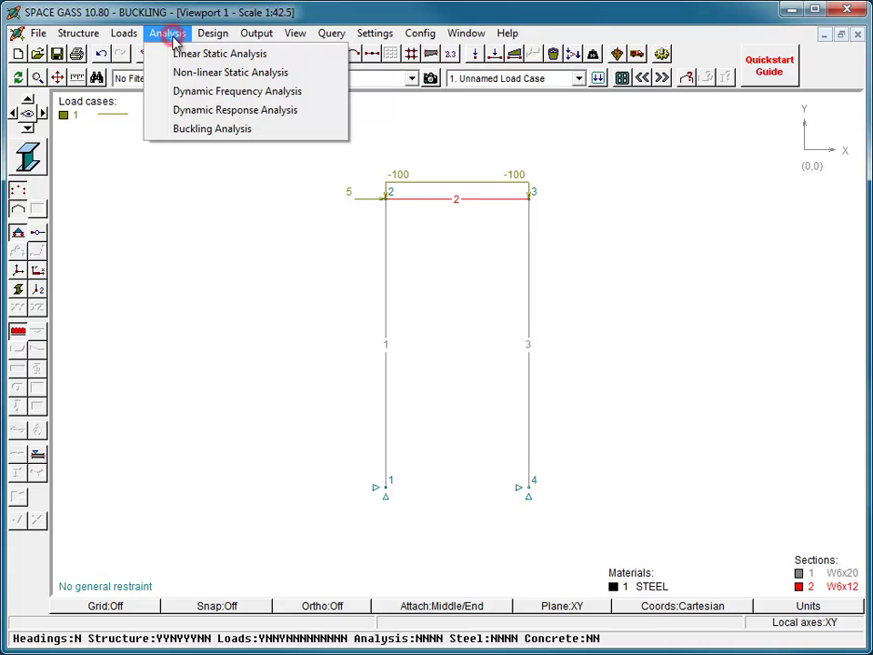
pyautogui.click(180, 129)
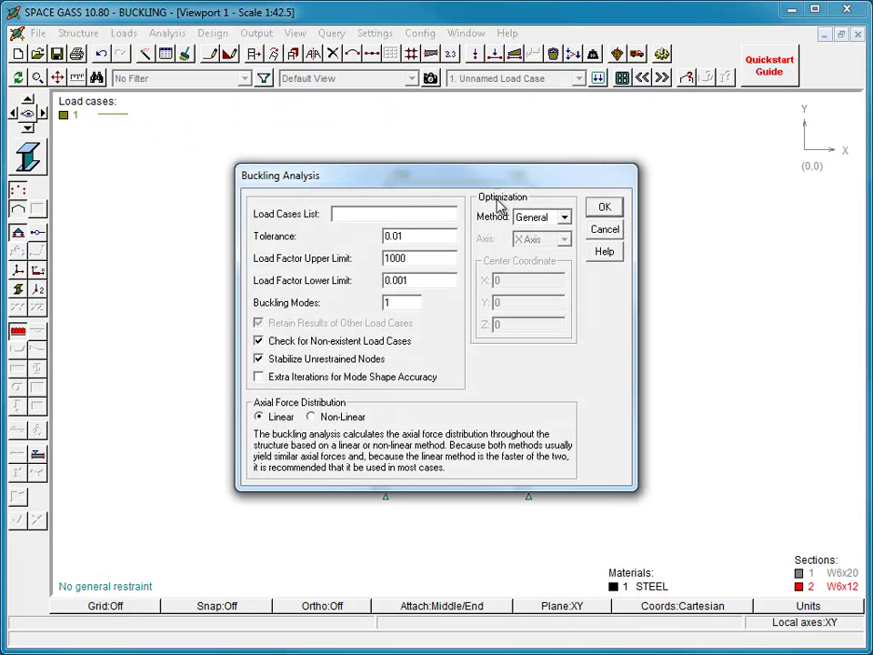
pyautogui.click(596, 209)
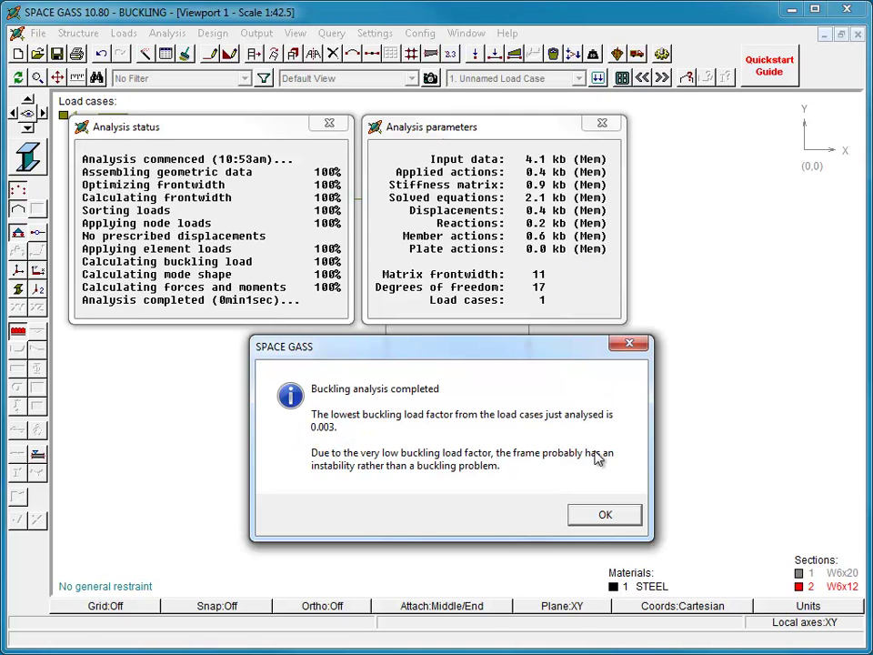
pyautogui.click(593, 520)
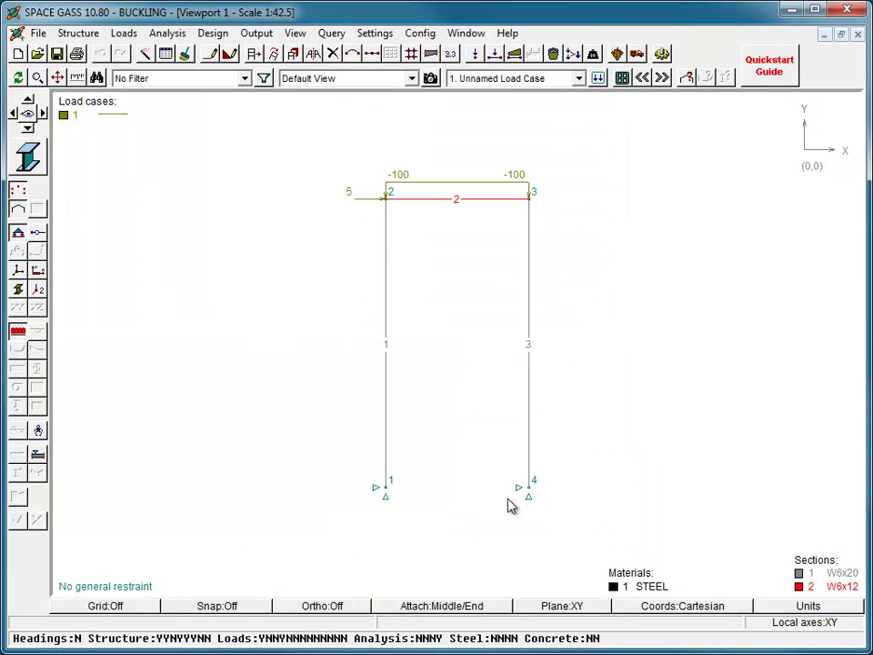
pyautogui.click(38, 431)
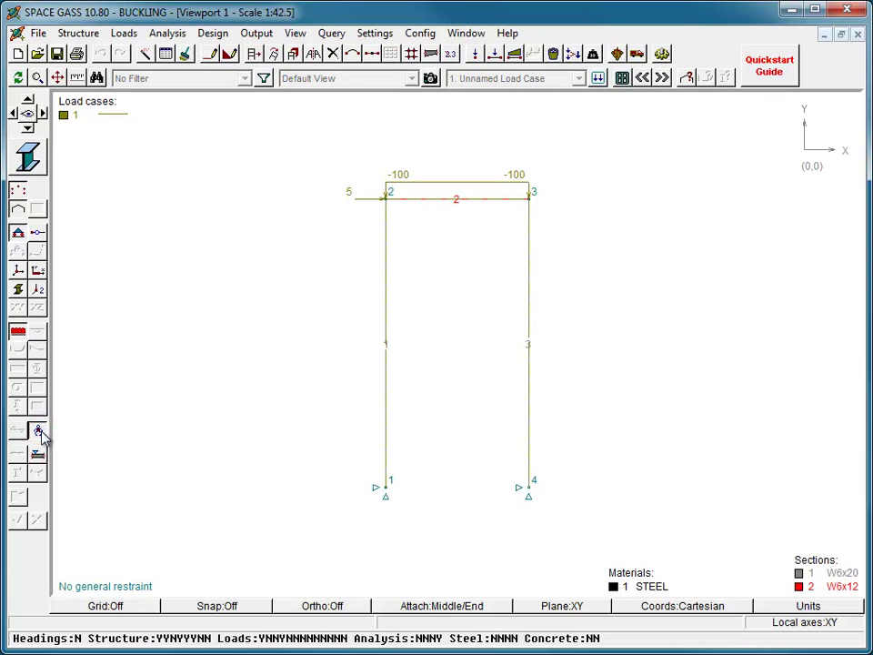